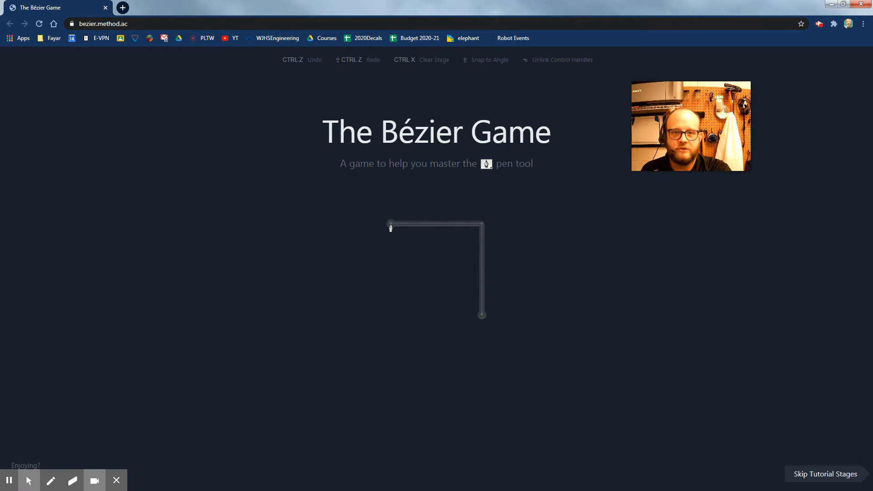
Trace the right-angle guide with the pen tool, placing straight nodes at its start, corner and lower end
mouse_move(725, 156)
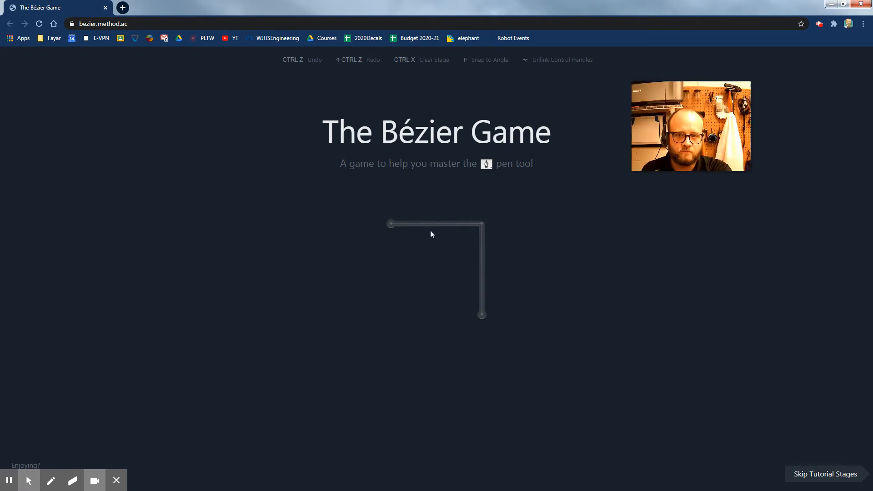
left_click(391, 225)
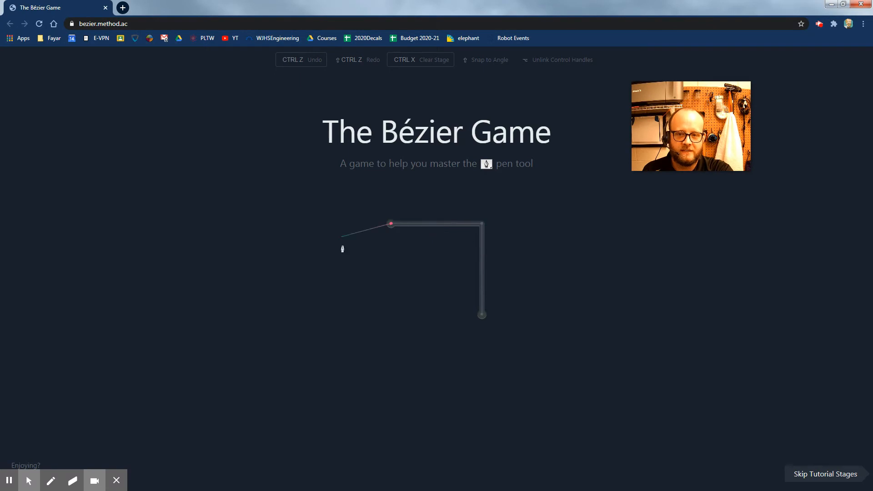
left_click(481, 224)
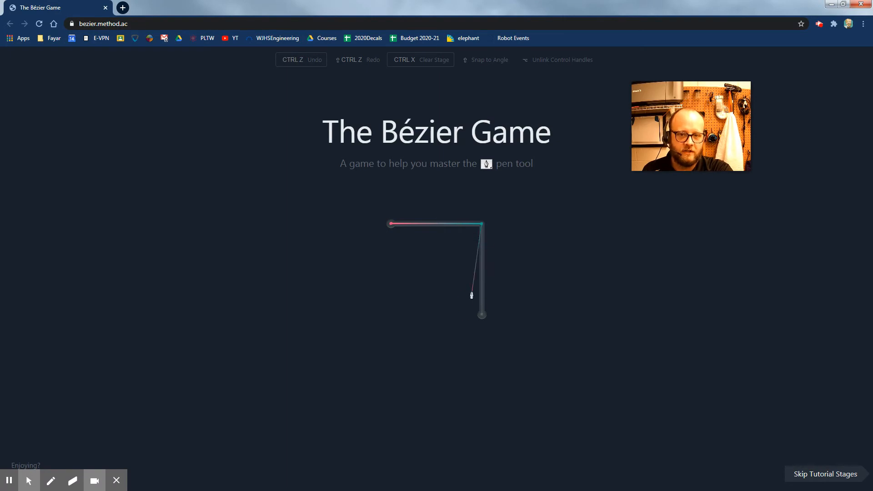
left_click(482, 316)
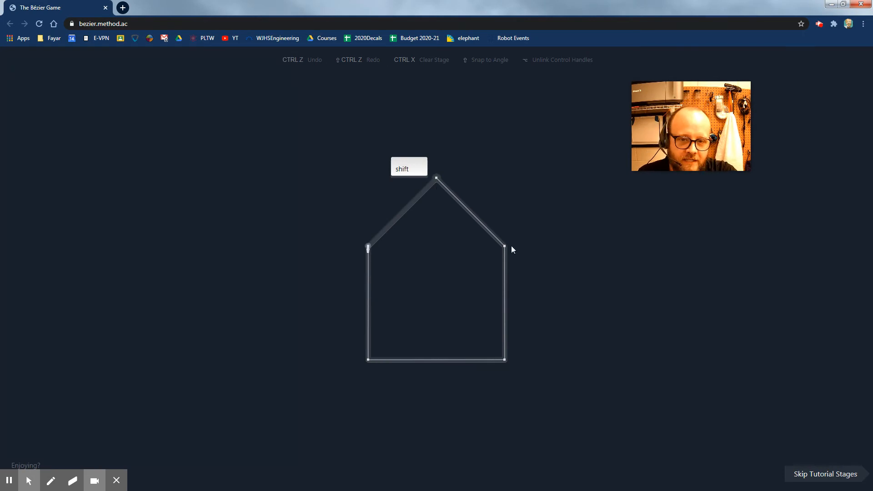
Trace the house outline clockwise from the roof peak with straight segments and close it at the peak
left_click(437, 179)
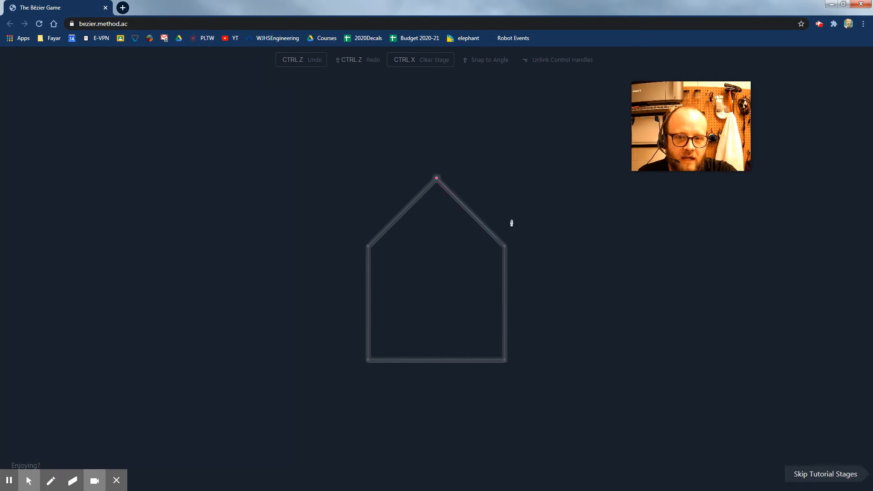
left_click(505, 248)
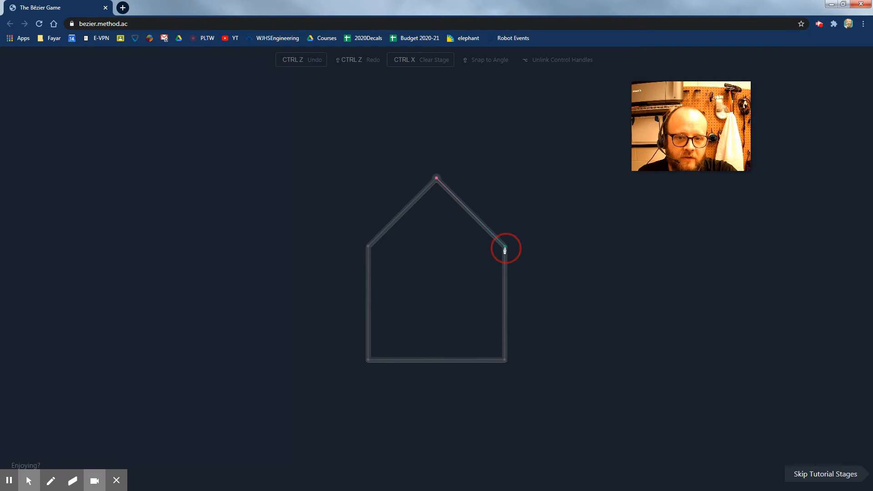
left_click(504, 362)
left_click(367, 360)
left_click(369, 248)
left_click(437, 180)
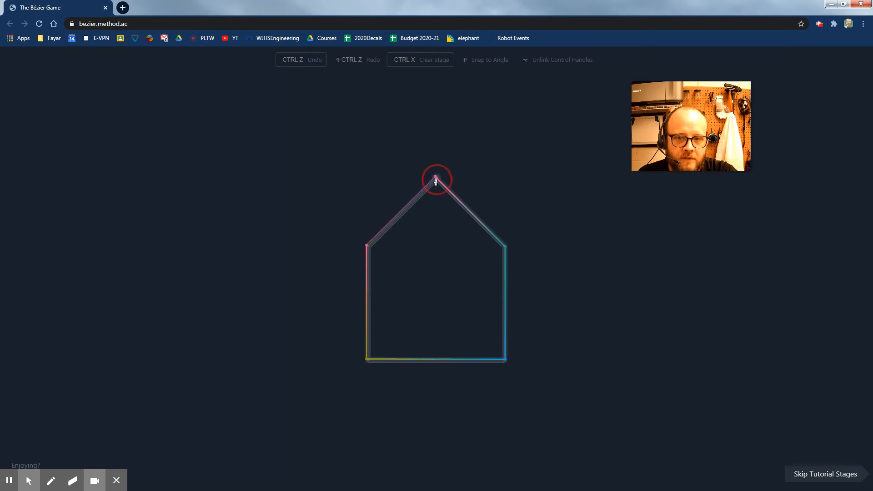
left_click_drag(386, 268, 386, 242)
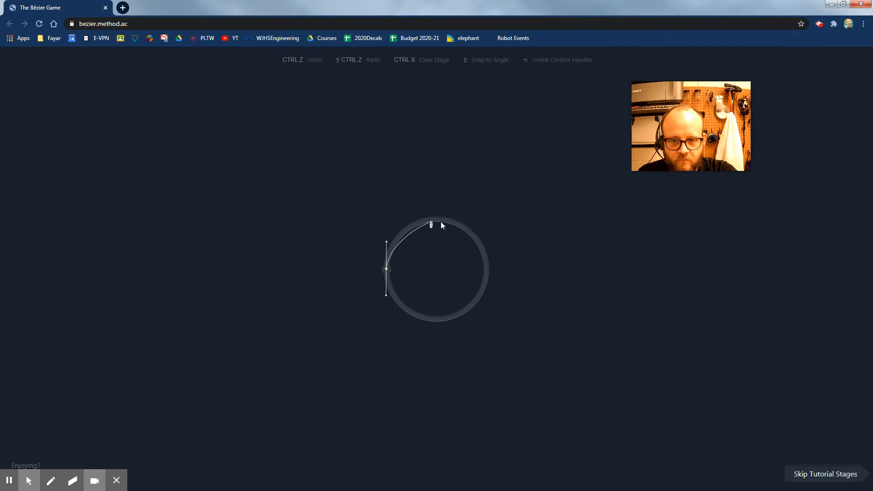
left_click_drag(436, 219, 464, 219)
left_click_drag(486, 269, 487, 296)
left_click_drag(436, 319, 410, 319)
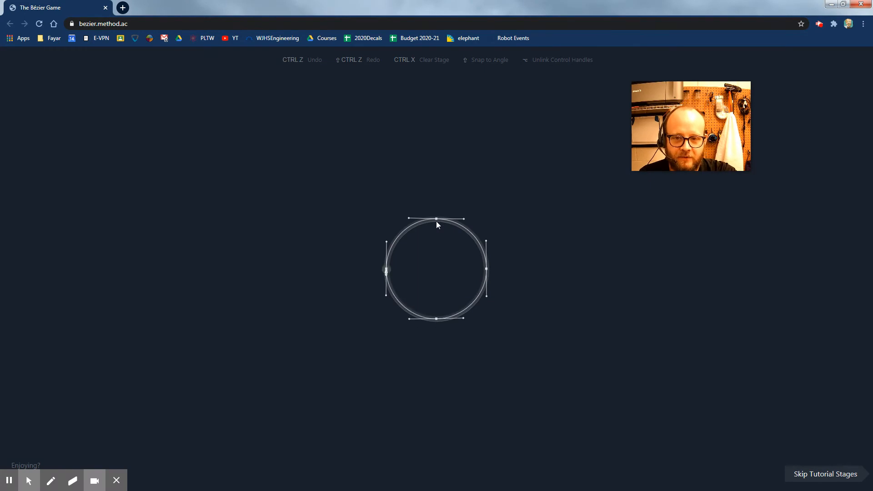
Trace the circle clockwise from its leftmost node, pulling tangent handles at all four guide nodes, and close the path
left_click_drag(387, 272, 386, 245)
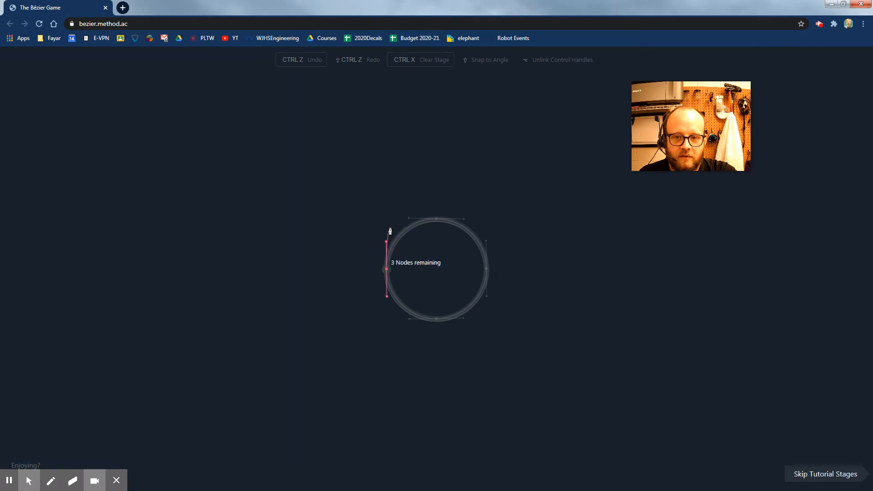
left_click_drag(437, 220, 464, 222)
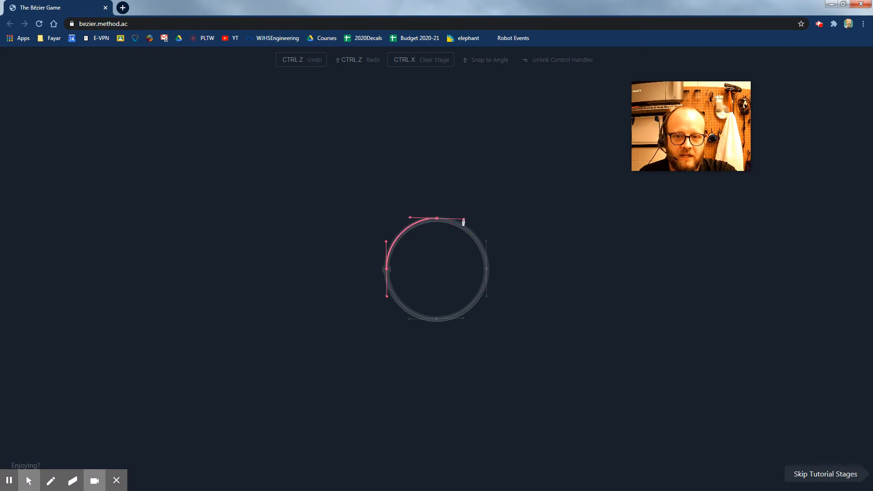
left_click_drag(486, 272, 484, 302)
left_click_drag(437, 322, 409, 319)
left_click_drag(387, 272, 387, 241)
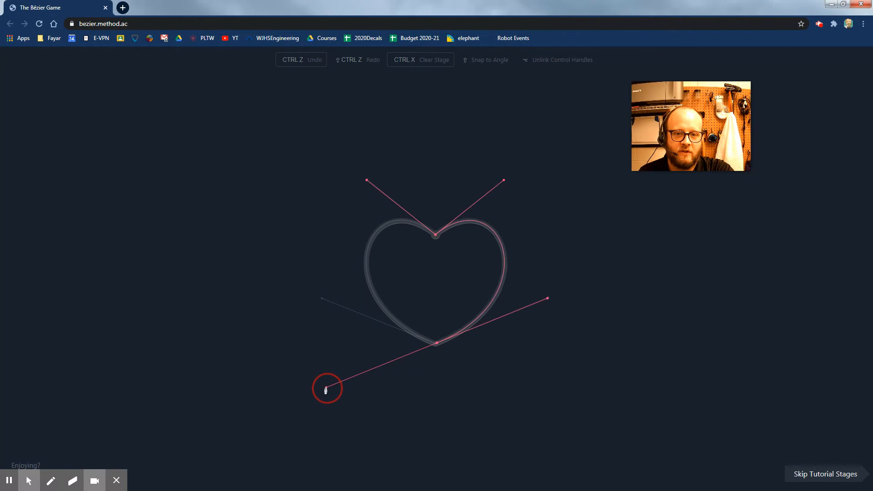
Redirect the lower node's outgoing handle to match the guide and close the heart at its upper notch
left_click_drag(326, 390, 322, 300)
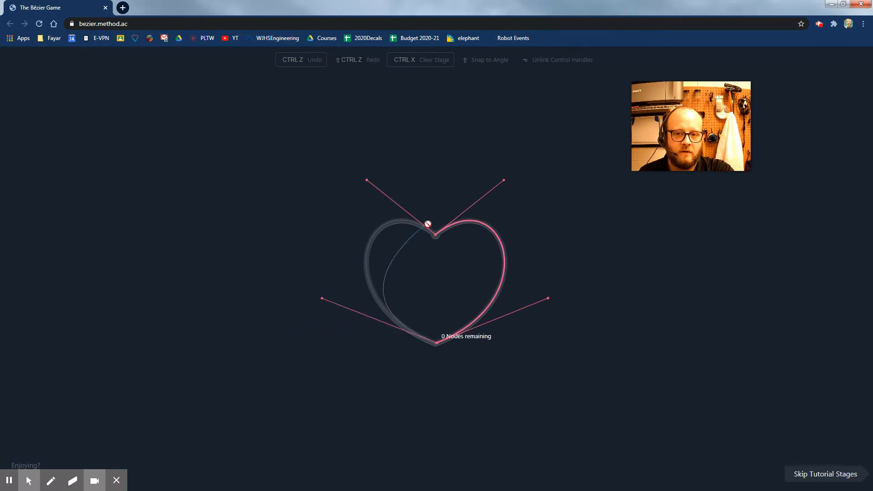
left_click(435, 236)
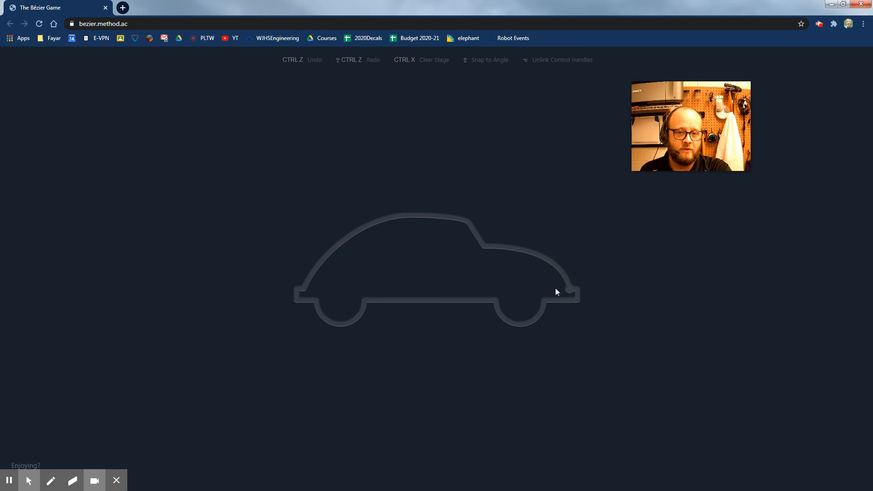
Start the car outline at the front bumper, curve the hood to the windshield base, and align the outgoing handle with the windshield
left_click(570, 290)
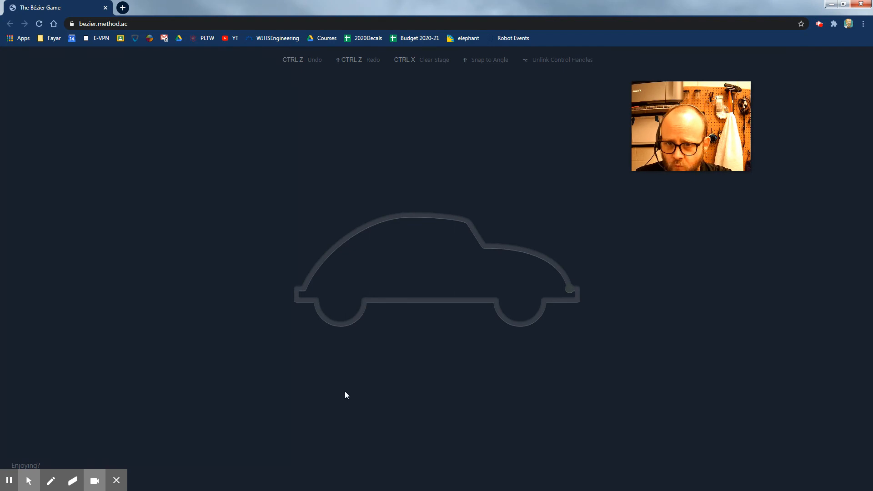
left_click(570, 292)
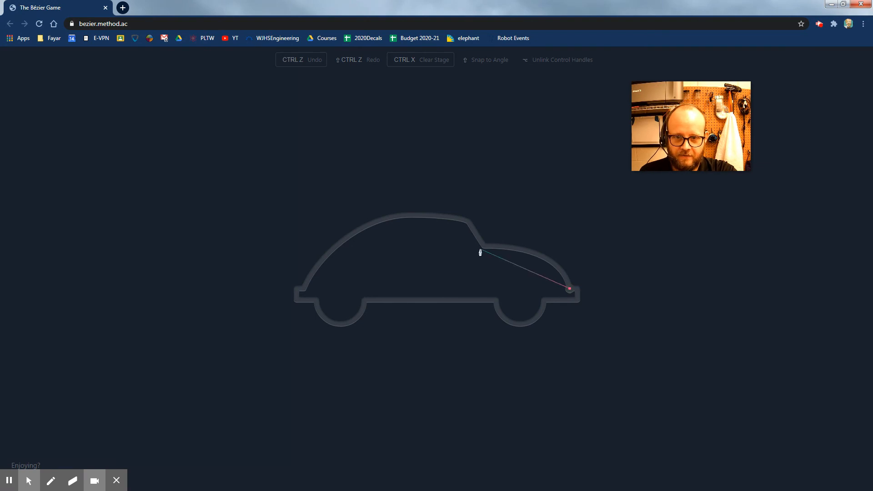
left_click_drag(485, 250, 404, 248)
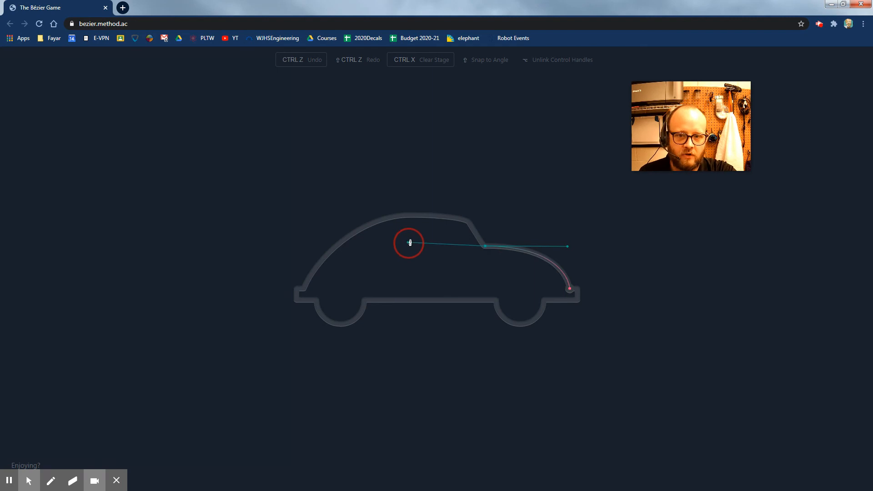
left_click(474, 235)
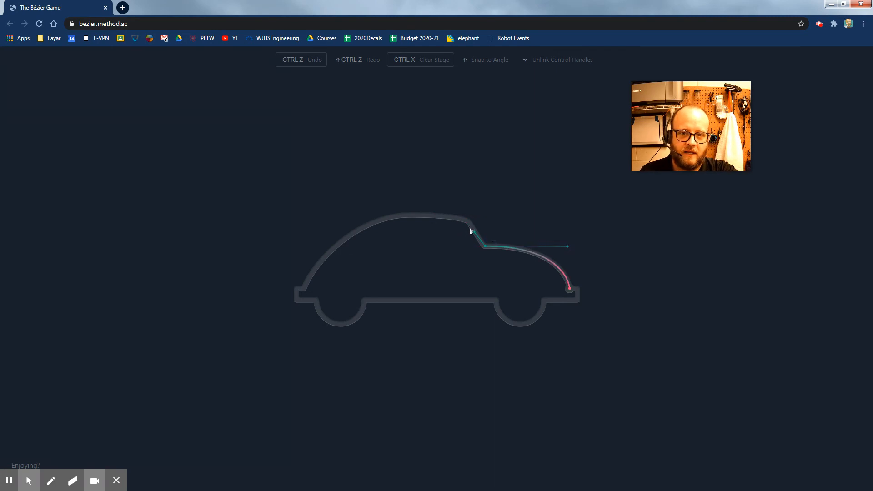
left_click(470, 231)
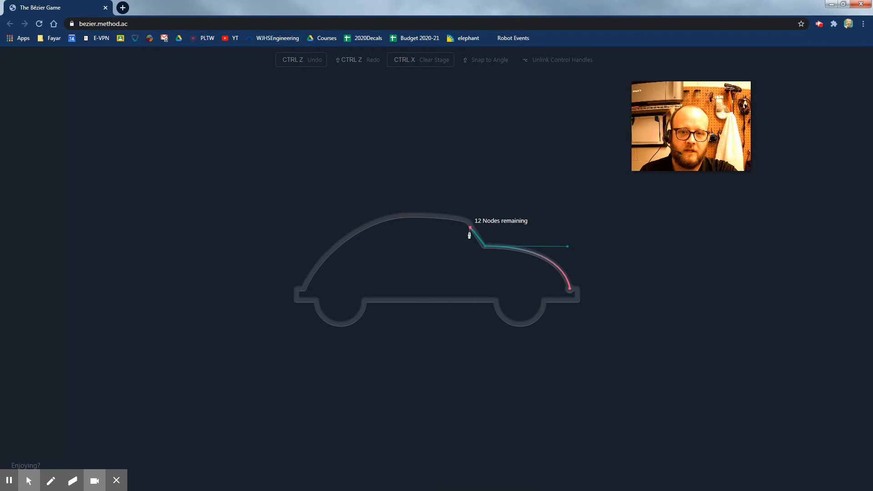
left_click(371, 225)
left_click_drag(371, 226, 302, 242)
key("ctrl+z")
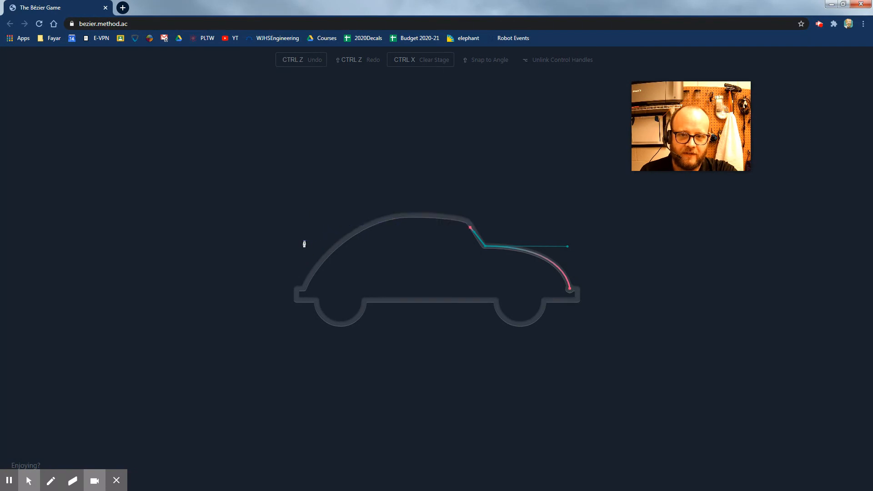
left_click(300, 62)
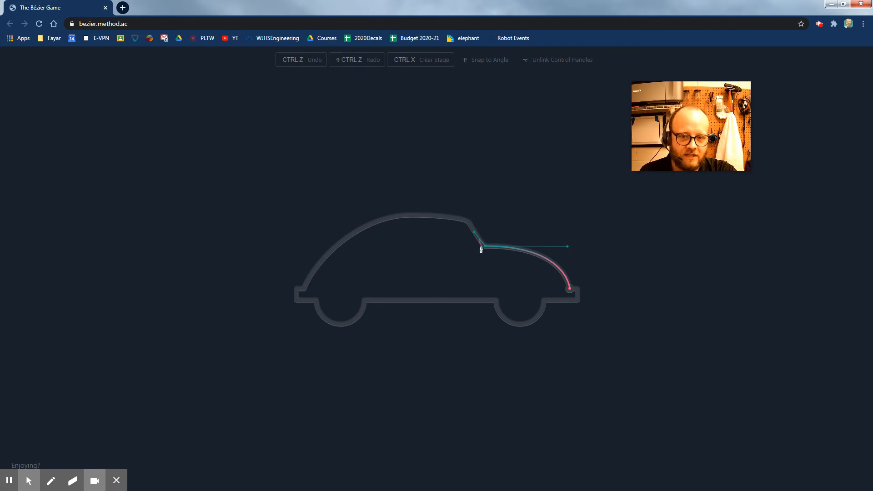
Place the node at the top of the windshield and direct its outgoing handle along the roofline
left_click(469, 224)
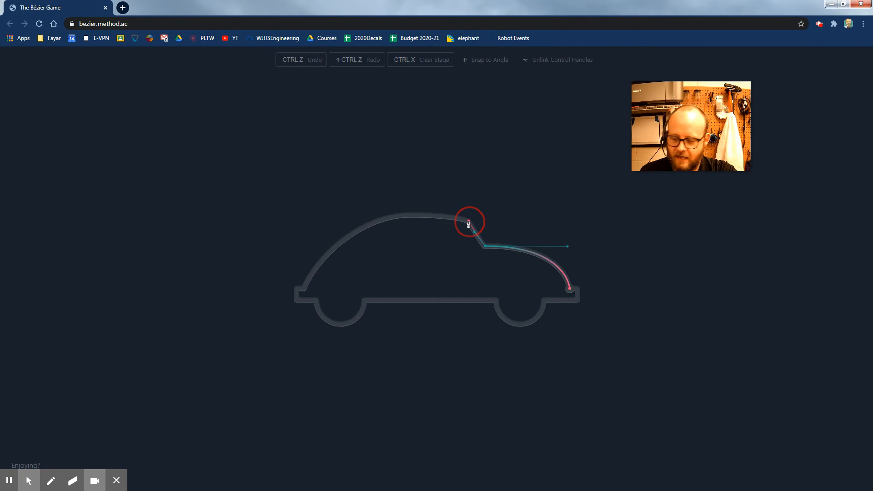
left_click_drag(462, 224, 438, 217)
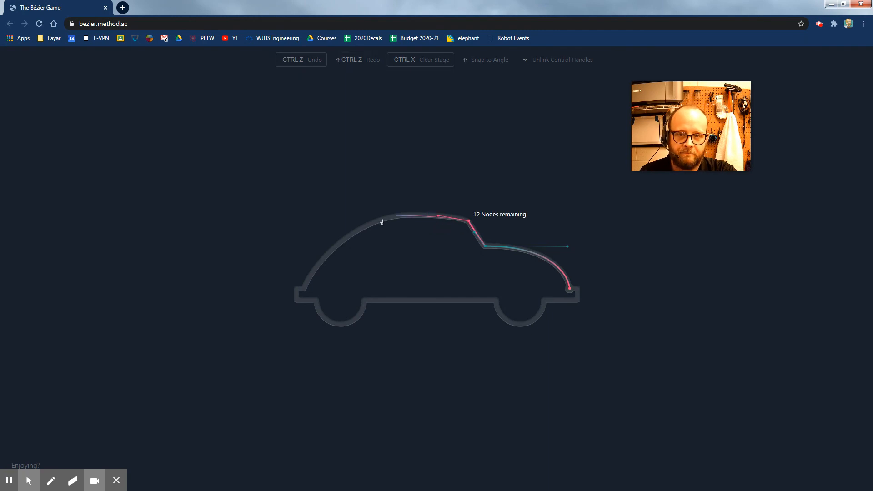
left_click_drag(306, 287, 255, 384)
left_click_drag(254, 384, 254, 384)
key("ctrl+z")
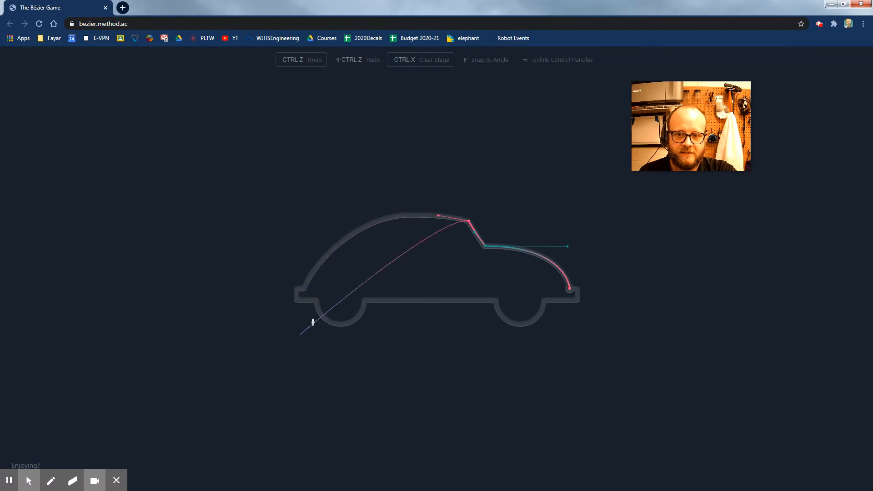
Curve the roof down to the rear bumper to match the guide and undo the stray node outside the car
left_click_drag(303, 289, 253, 386)
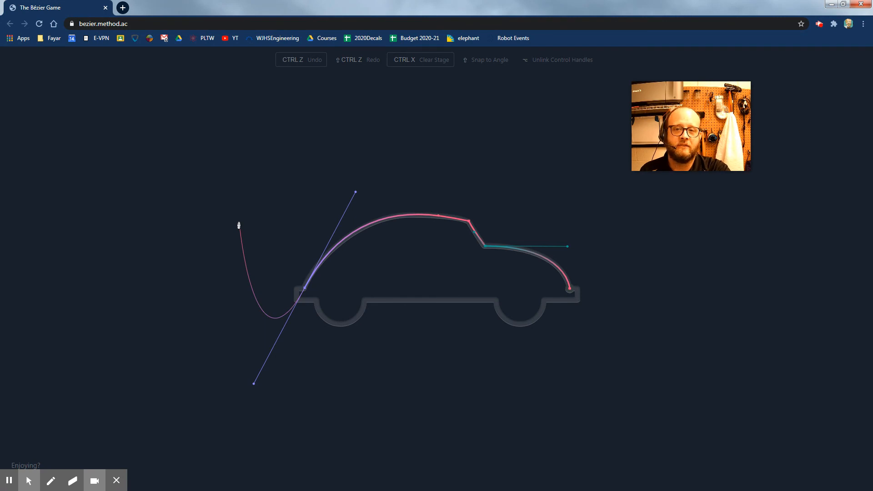
left_click_drag(19, 76, 0, 79)
key("ctrl+z")
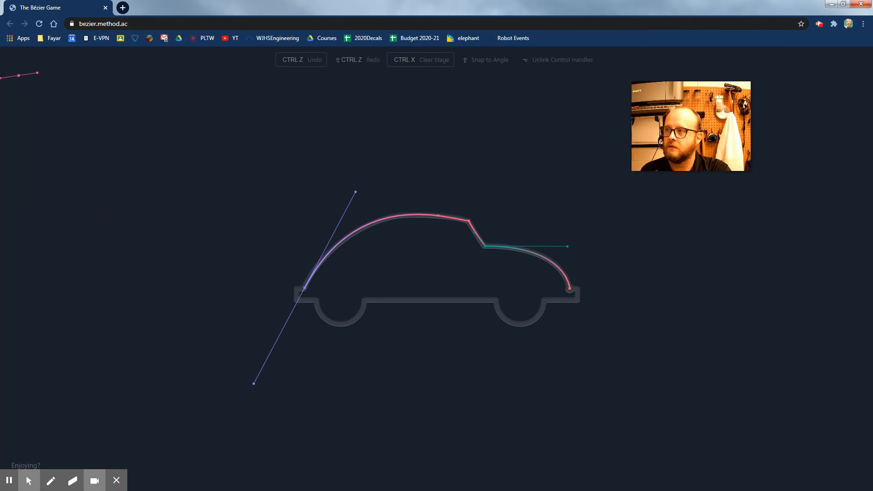